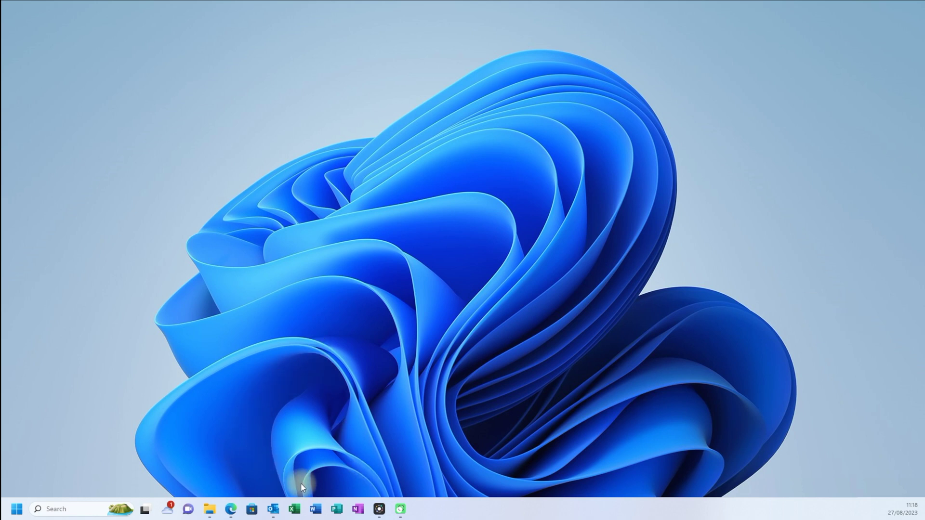
- Maximize the Outlook window and switch back to the classic ribbon after trying the simplified one
left_click(274, 510)
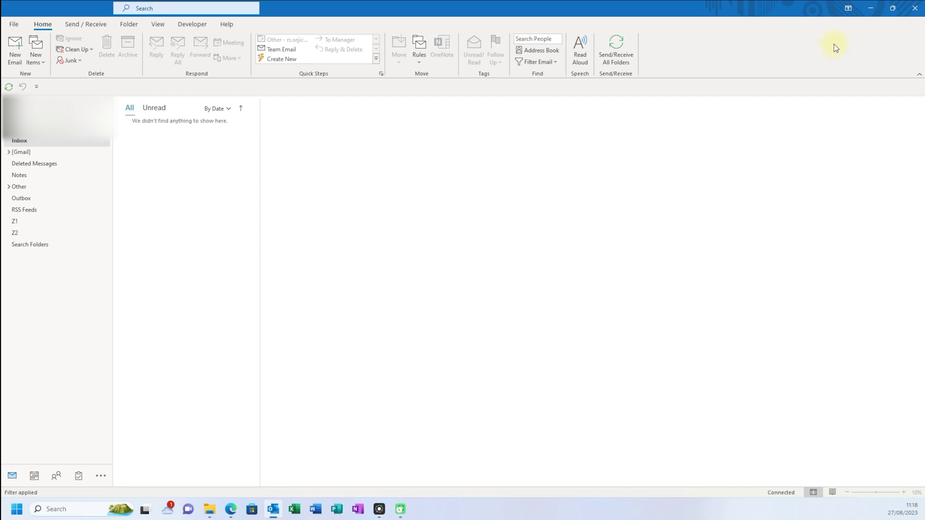
left_click(919, 75)
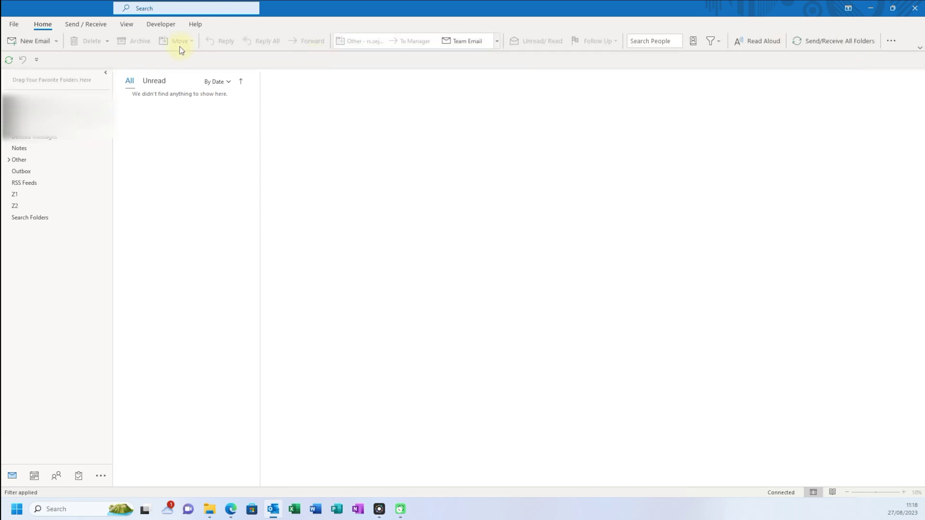
right_click(913, 38)
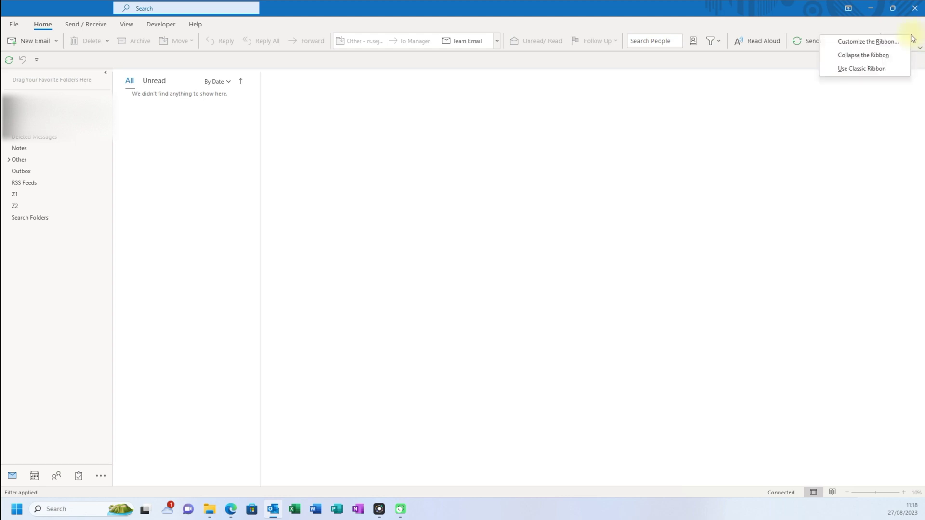
left_click(870, 73)
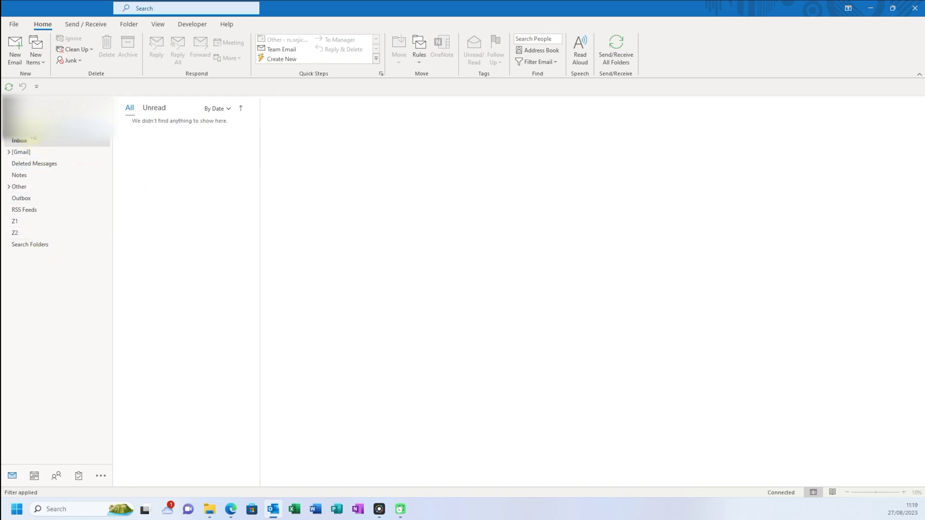
- From the mailbox, add a new Outlook data file named ZZfolder1, saved in Documents
left_click(48, 137)
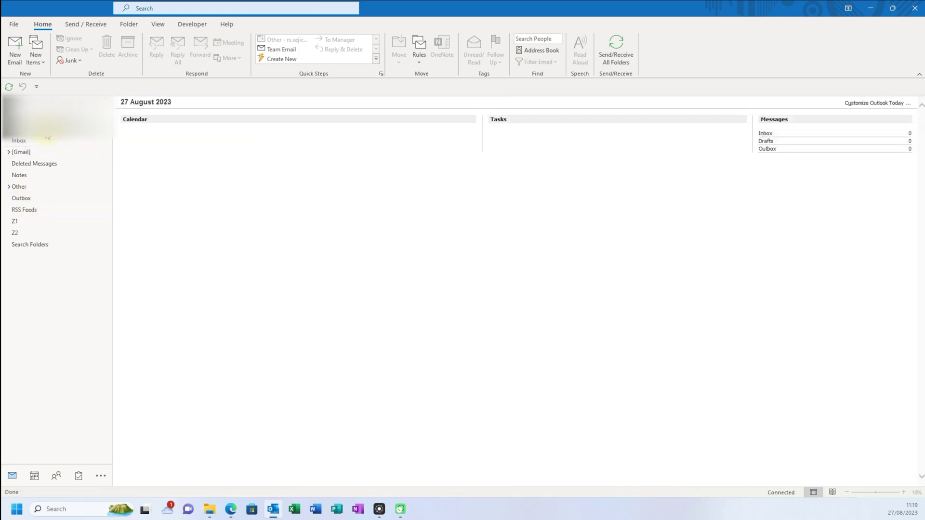
left_click(36, 60)
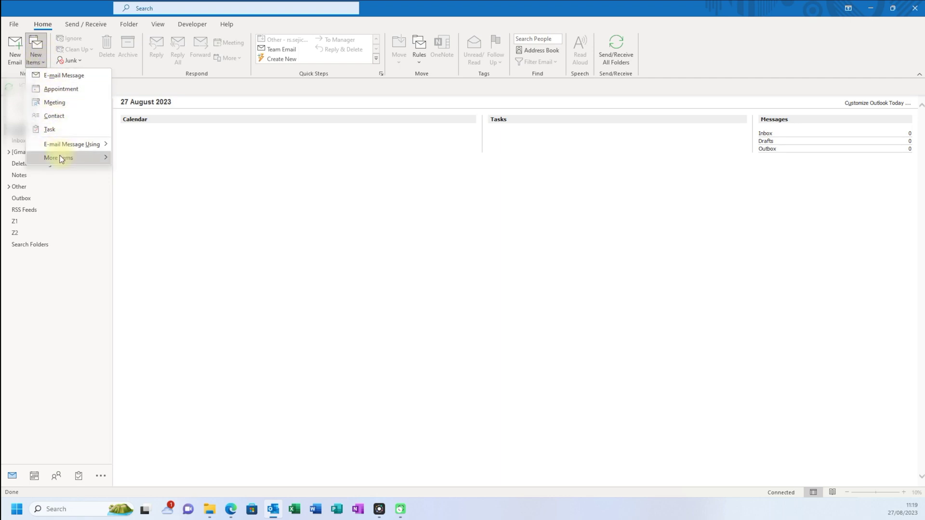
mouse_move(61, 159)
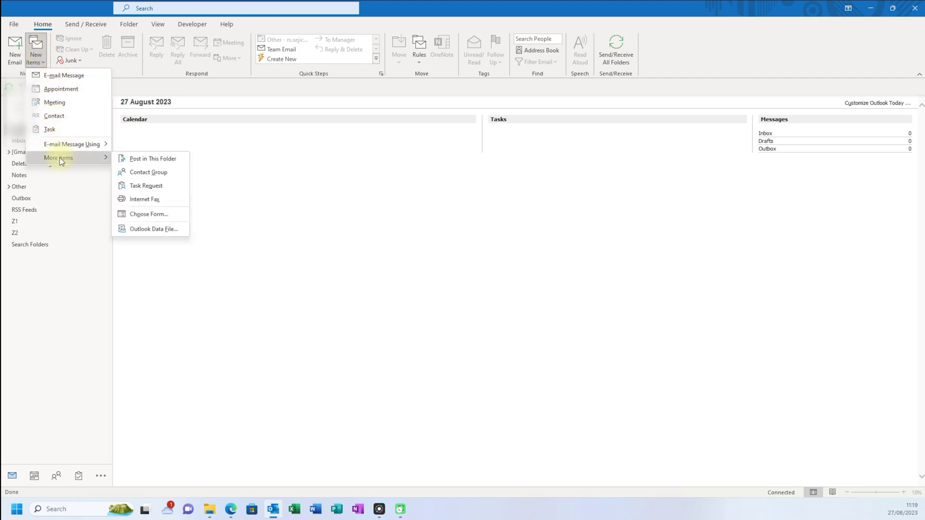
left_click(154, 230)
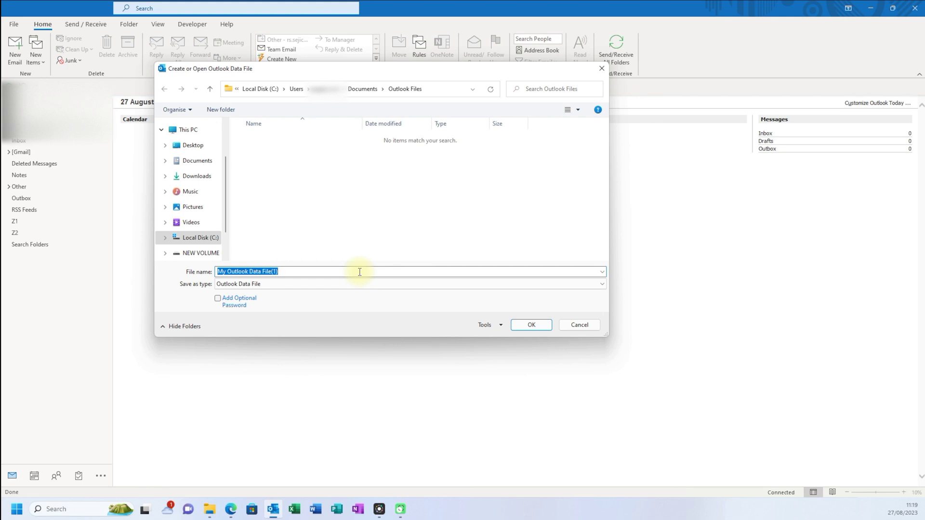
type("ZZfolder1")
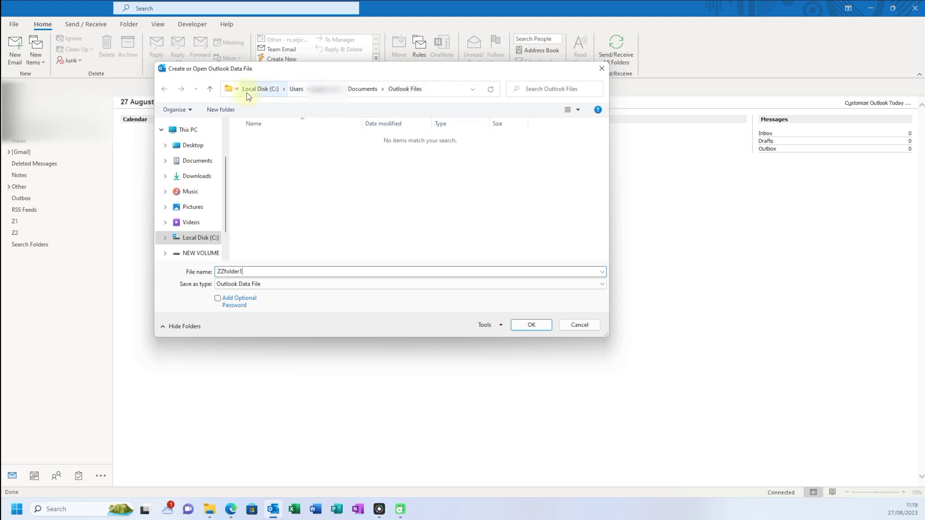
left_click(198, 163)
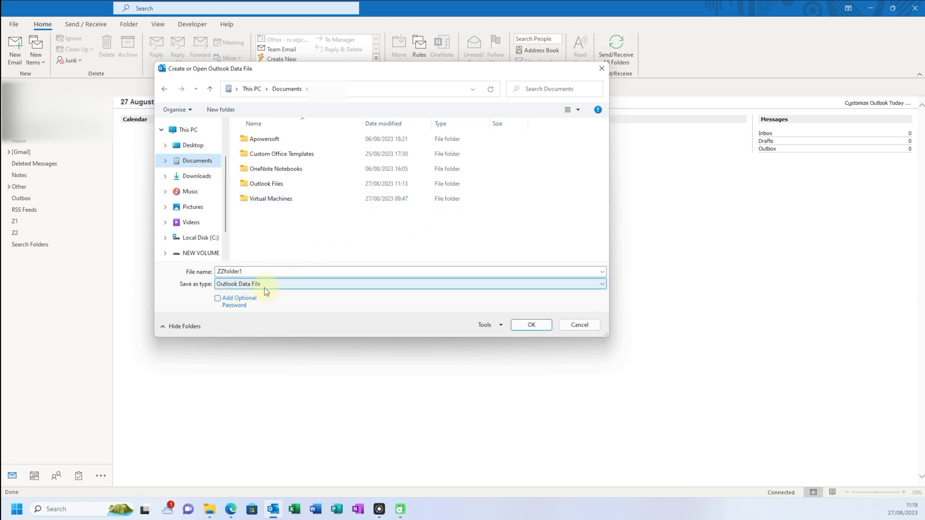
left_click(531, 324)
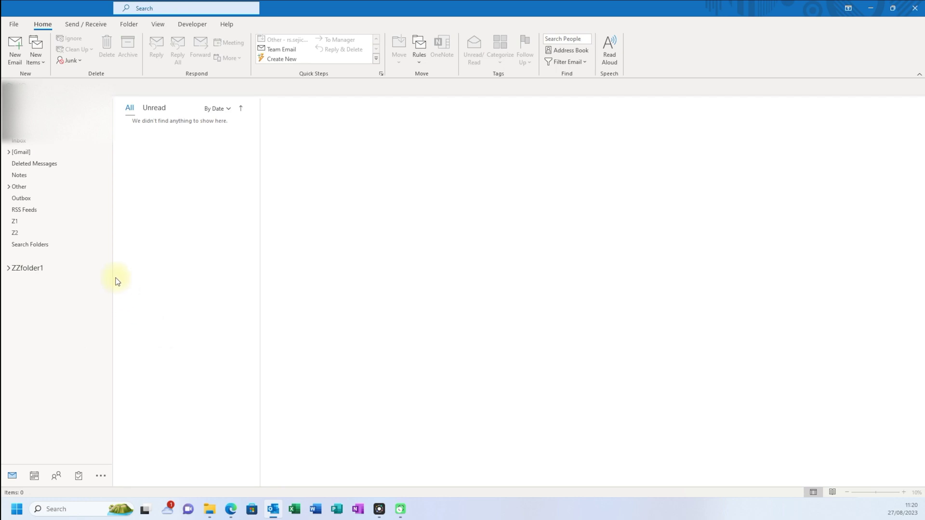
- Add a second Outlook data file named ZZFolder2 on NEW VOLUME (D:), then expand ZZfolder1
left_click(45, 63)
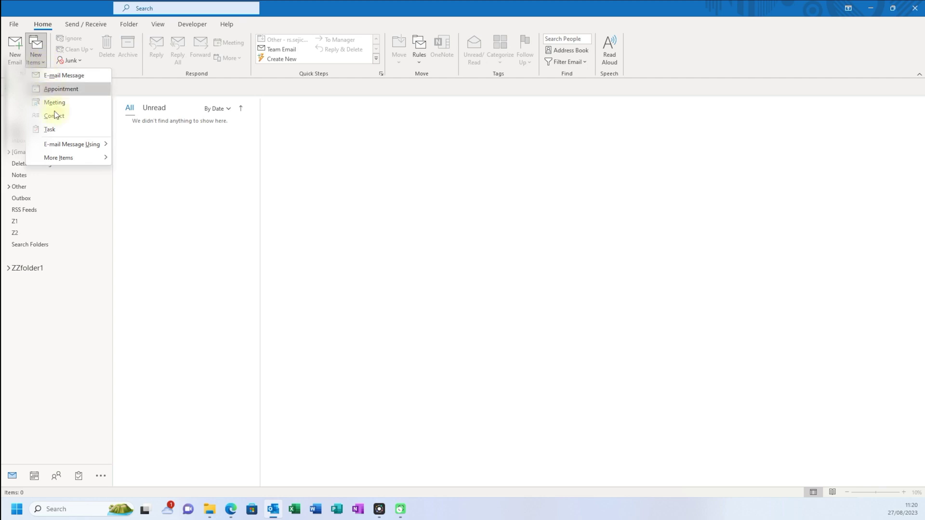
mouse_move(63, 157)
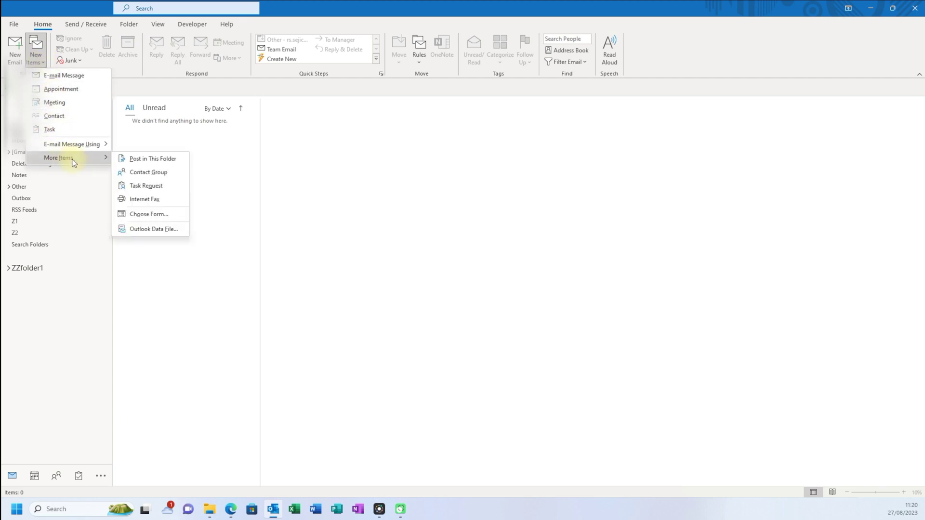
left_click(165, 229)
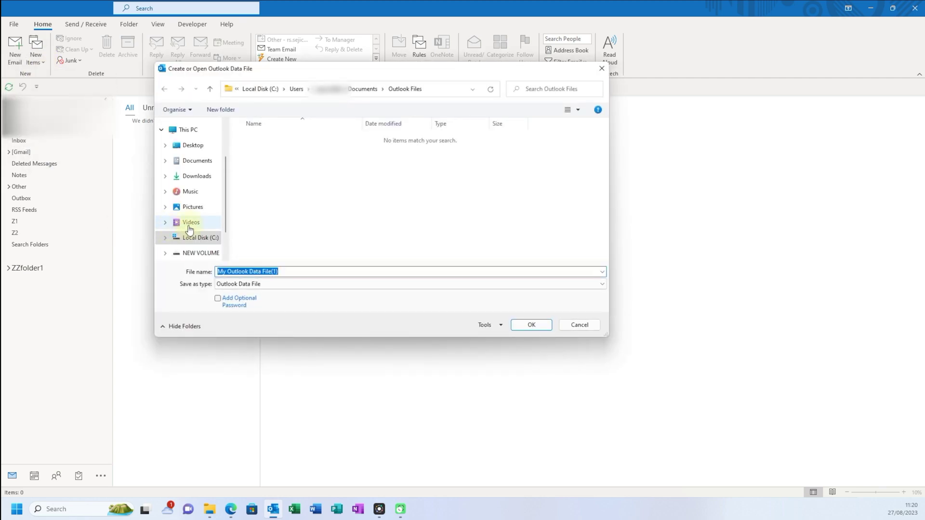
left_click(200, 253)
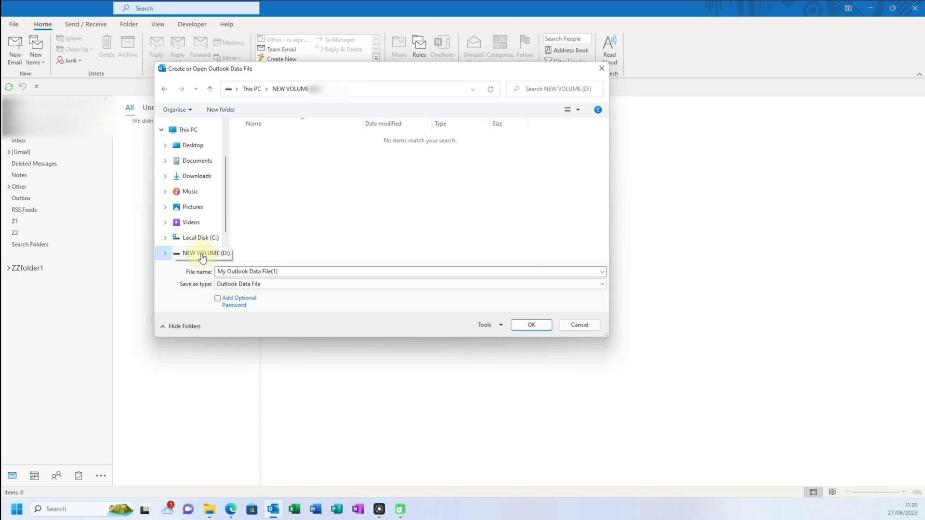
left_click(328, 272)
type("ZZFolder2")
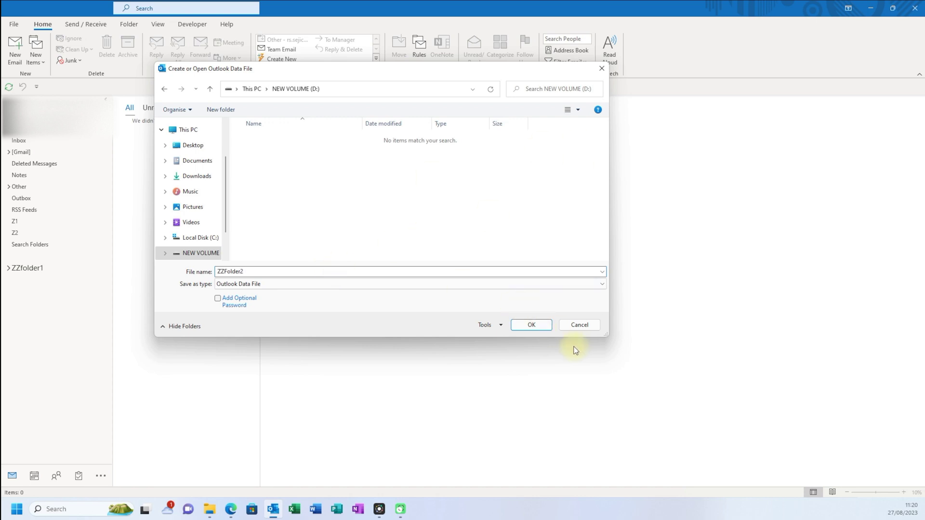
left_click(533, 325)
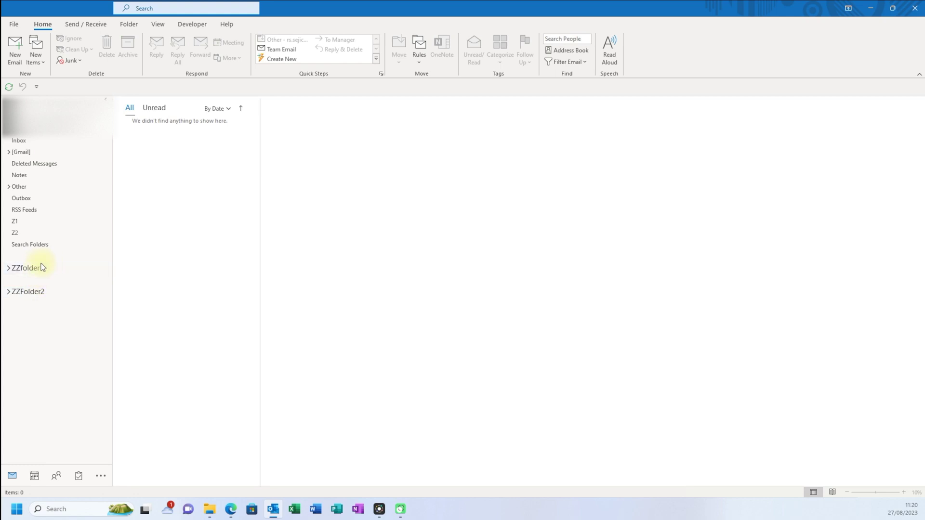
left_click(8, 269)
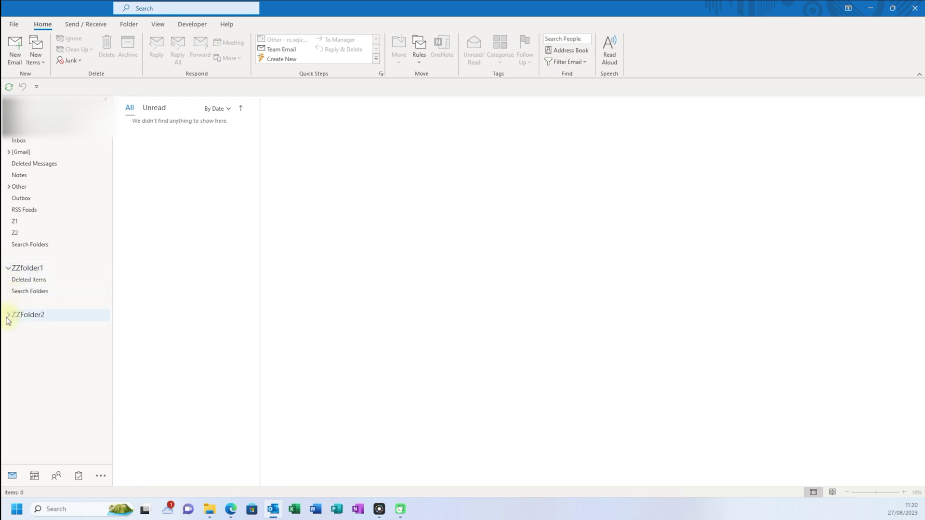
- Expand ZZFolder2, then drag Z1 into ZZfolder1 and confirm the move
left_click(8, 315)
left_click(21, 221)
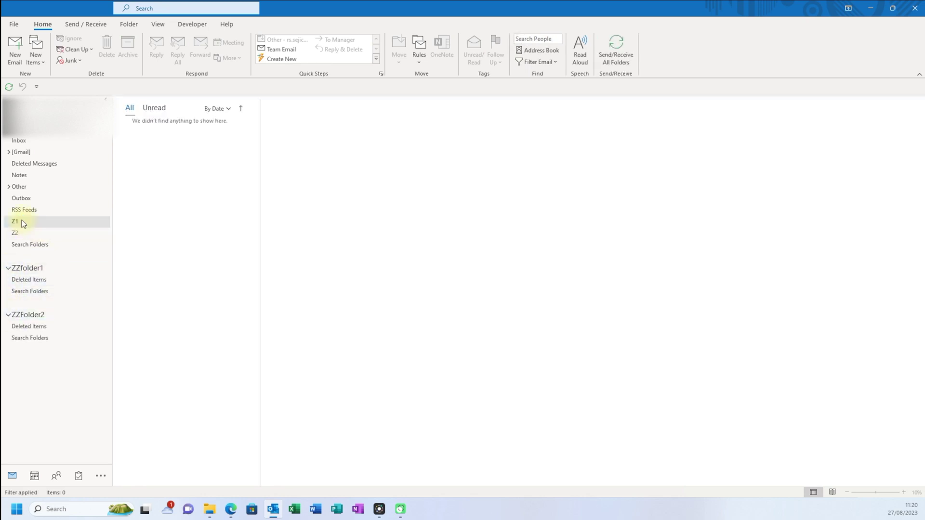
left_click_drag(23, 223, 33, 272)
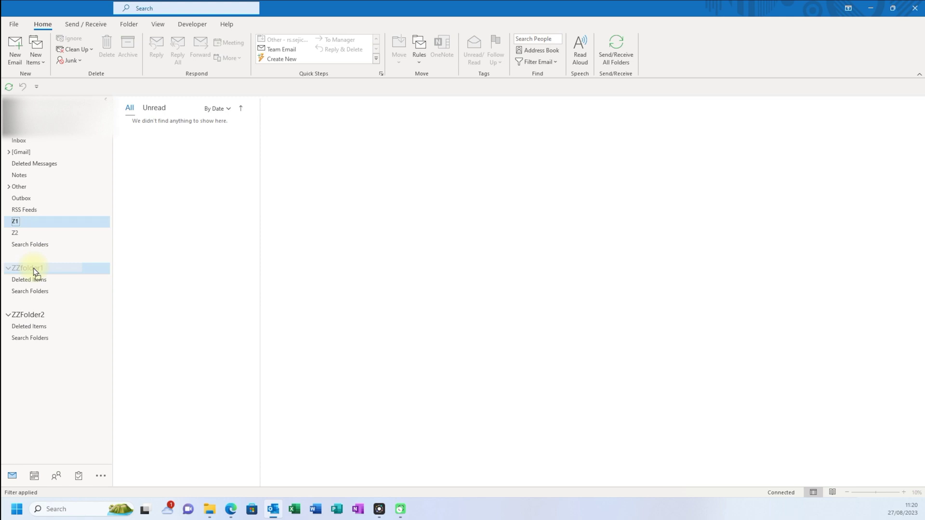
left_click_drag(34, 272, 34, 271)
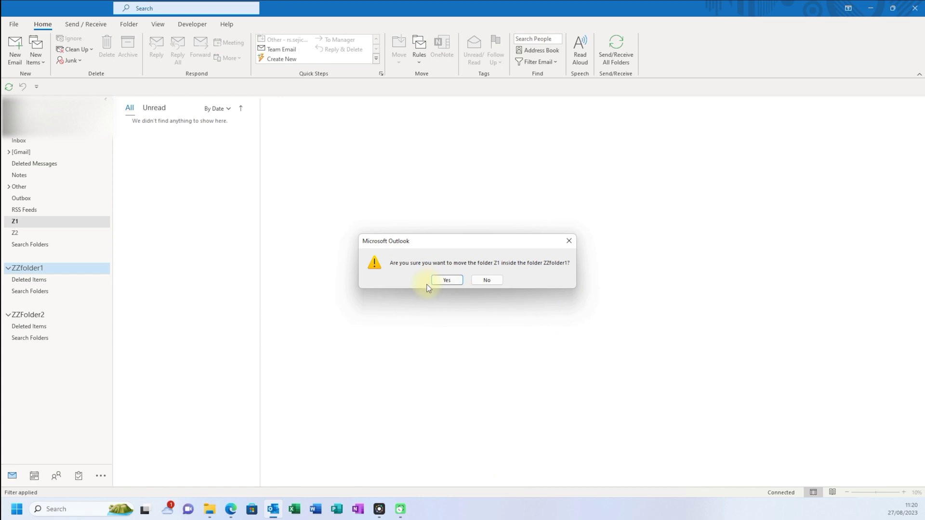
left_click(447, 280)
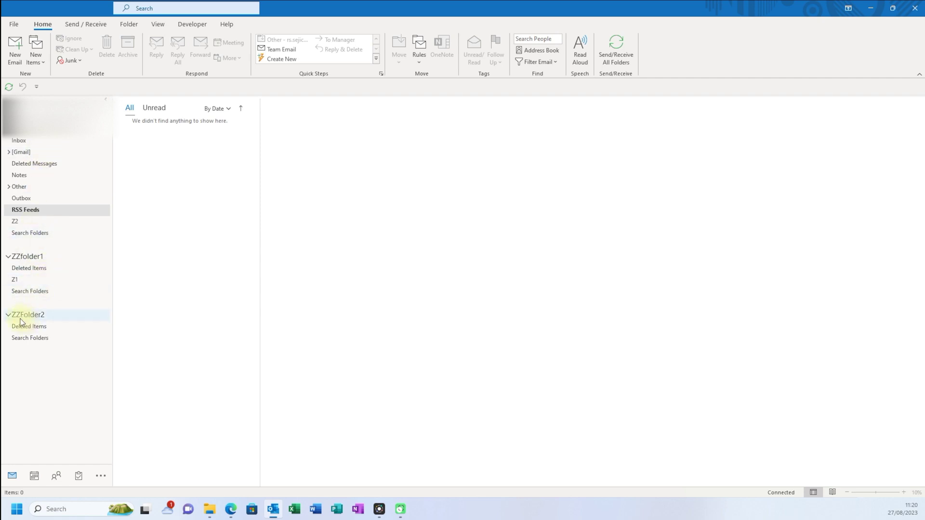
- Drag Z2 into ZZFolder2 and confirm the move
left_click(19, 224)
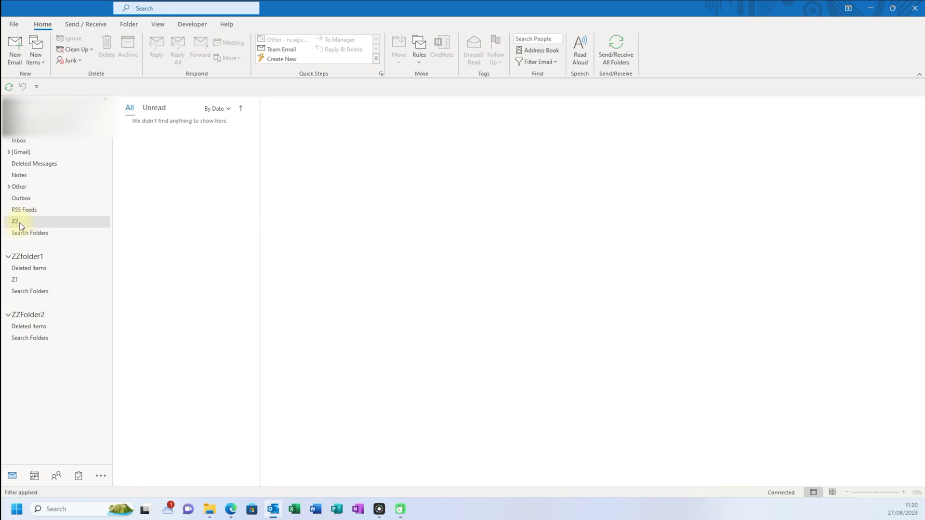
left_click_drag(21, 226, 22, 318)
left_click(459, 279)
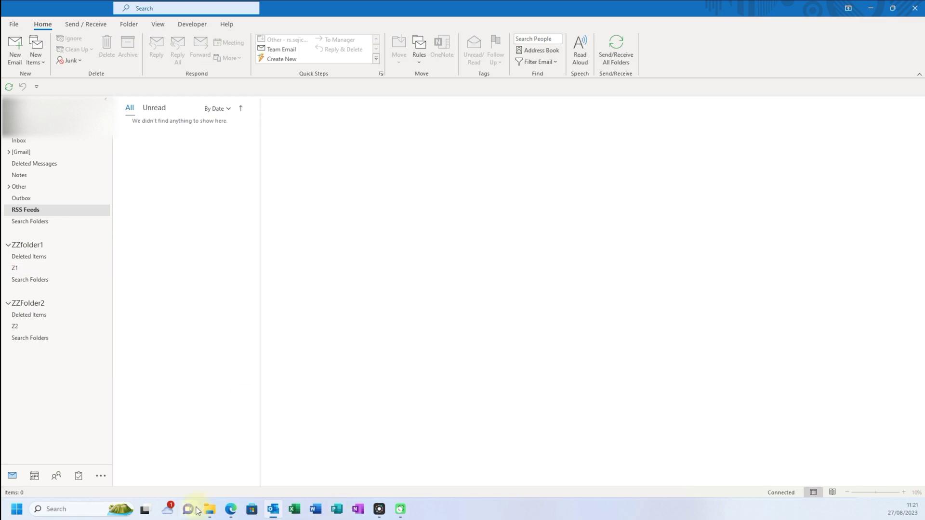
mouse_move(209, 510)
left_click(248, 463)
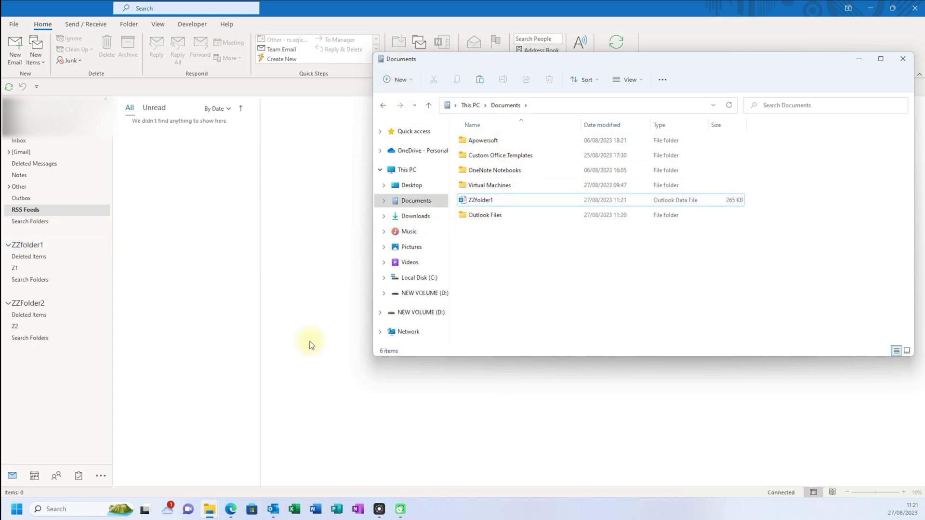
left_click(210, 511)
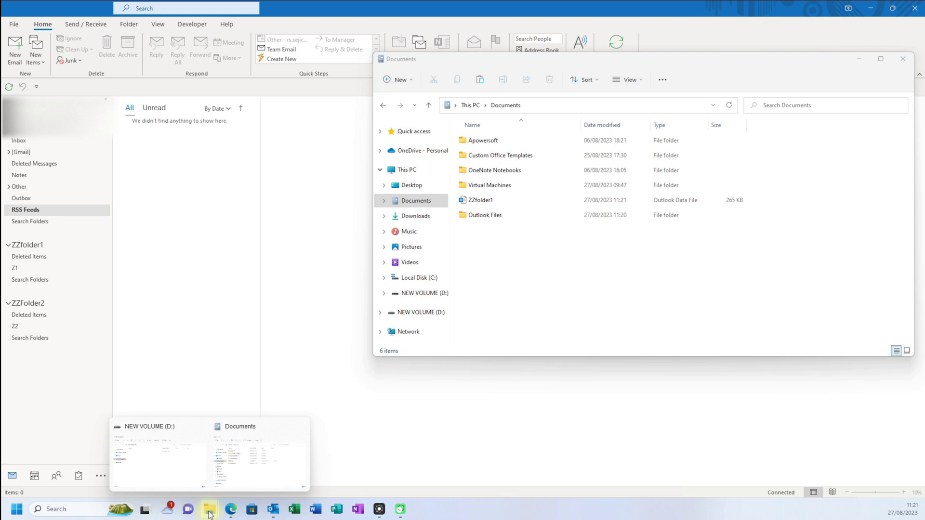
left_click(178, 474)
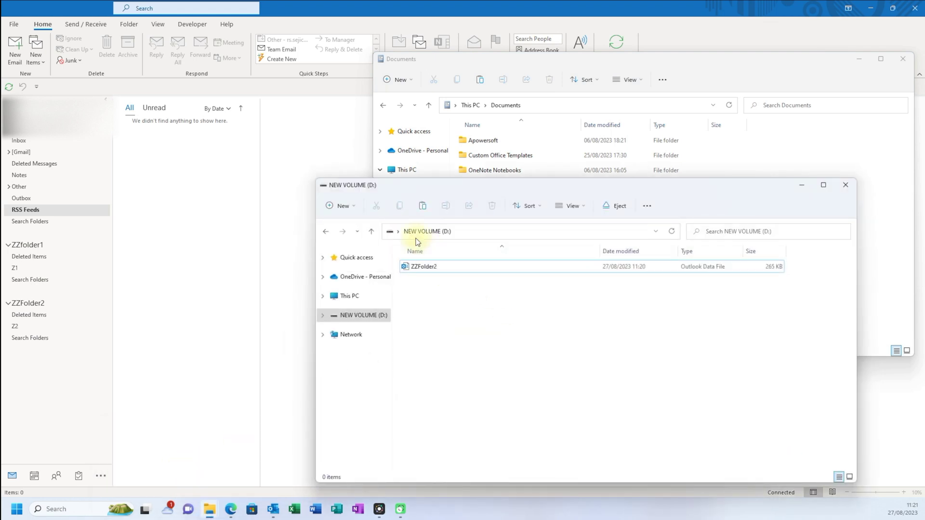
left_click_drag(541, 188, 604, 243)
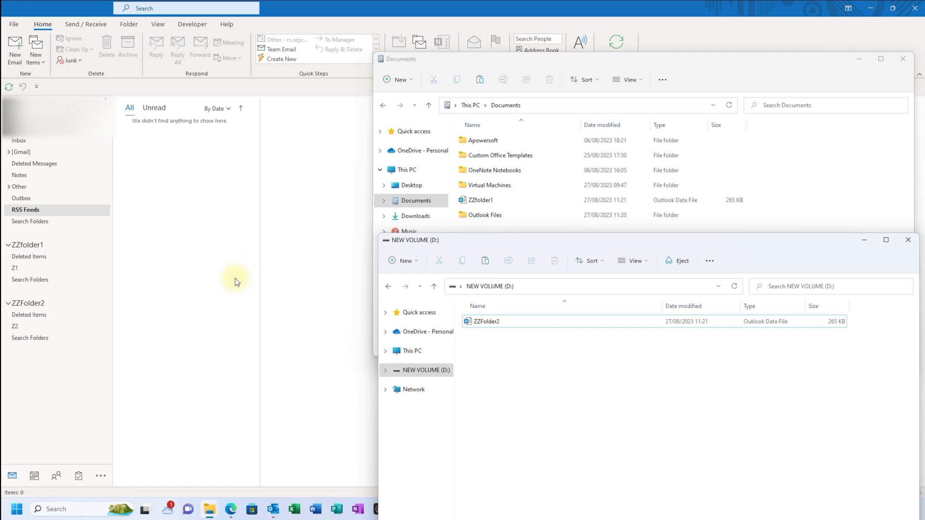
left_click(864, 240)
left_click(859, 59)
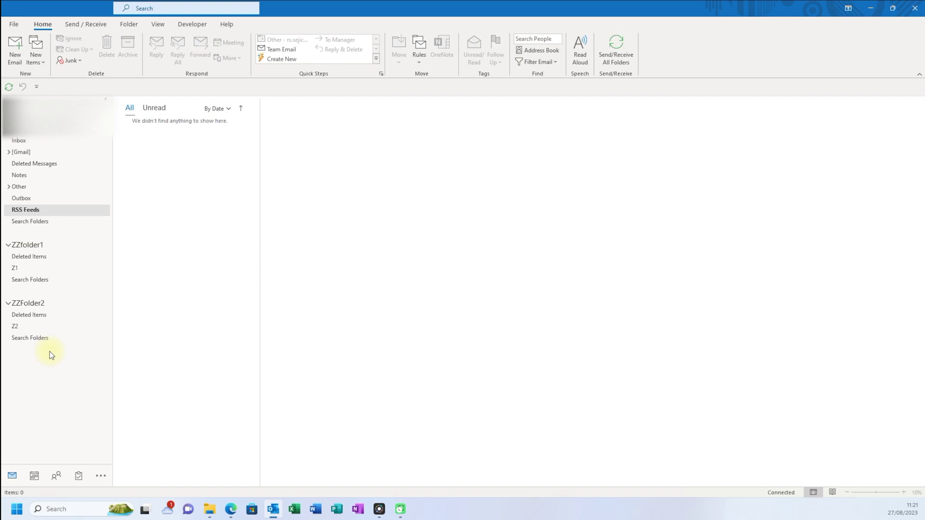
- Close the ZZFolder2 data file from its folder-pane context menu
right_click(31, 305)
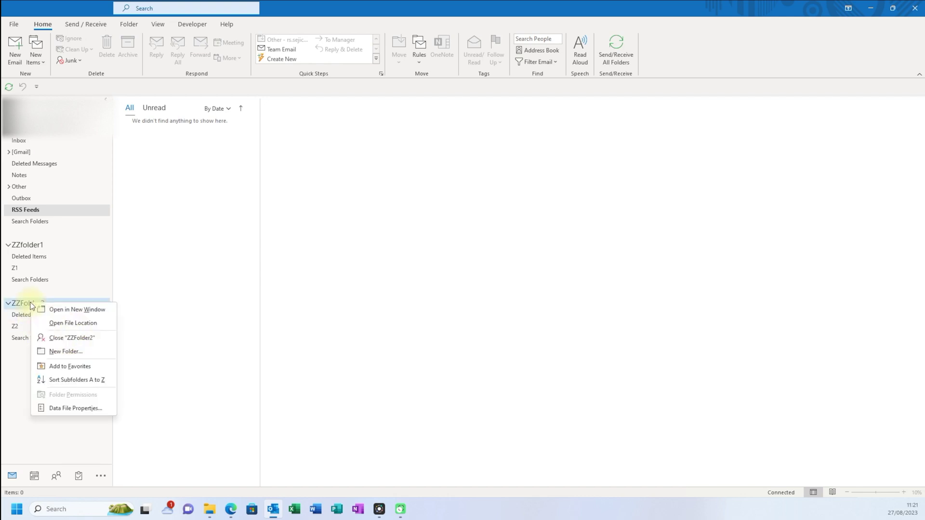
left_click(70, 338)
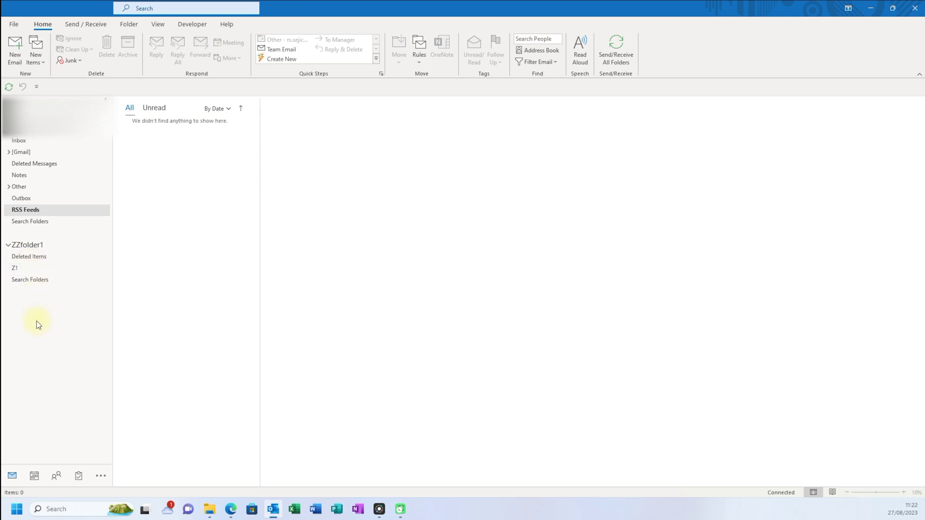
- Reopen ZZFolder2 from NEW VOLUME (D:) and expand it to show Z2
left_click(45, 66)
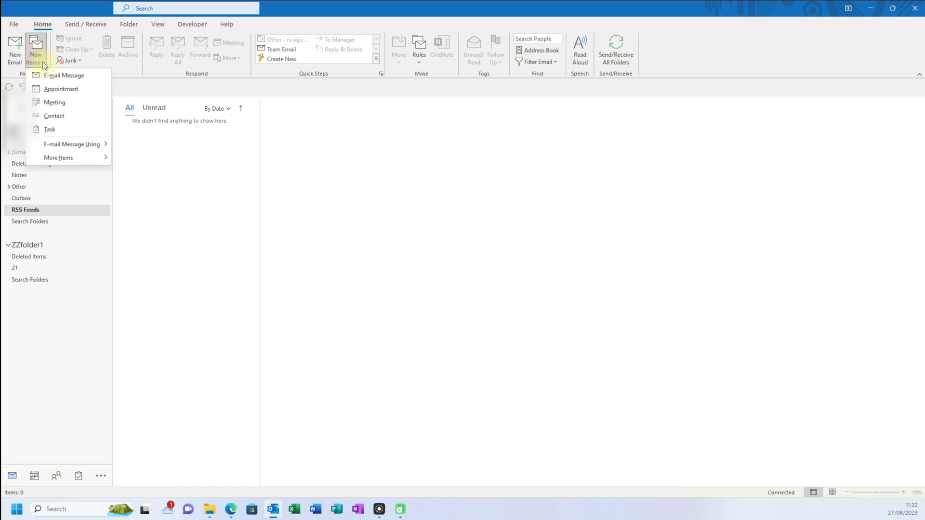
mouse_move(73, 157)
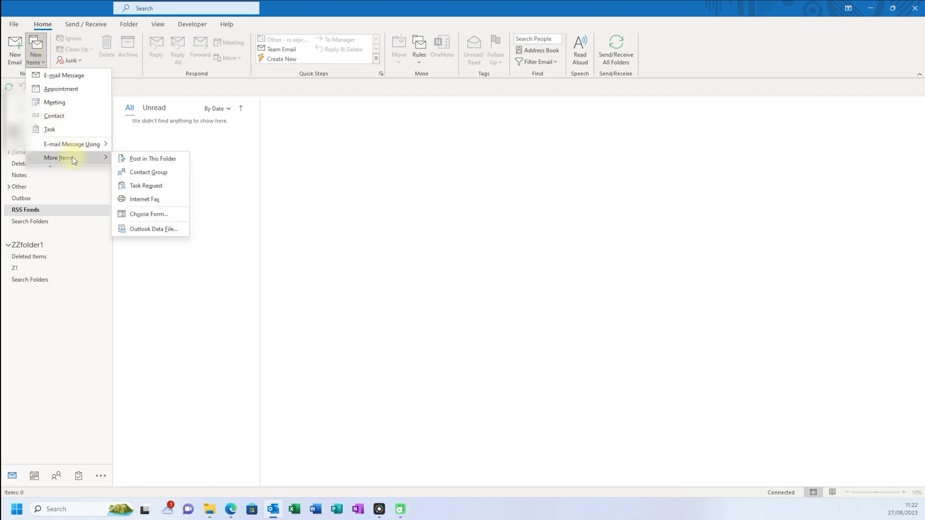
left_click(164, 231)
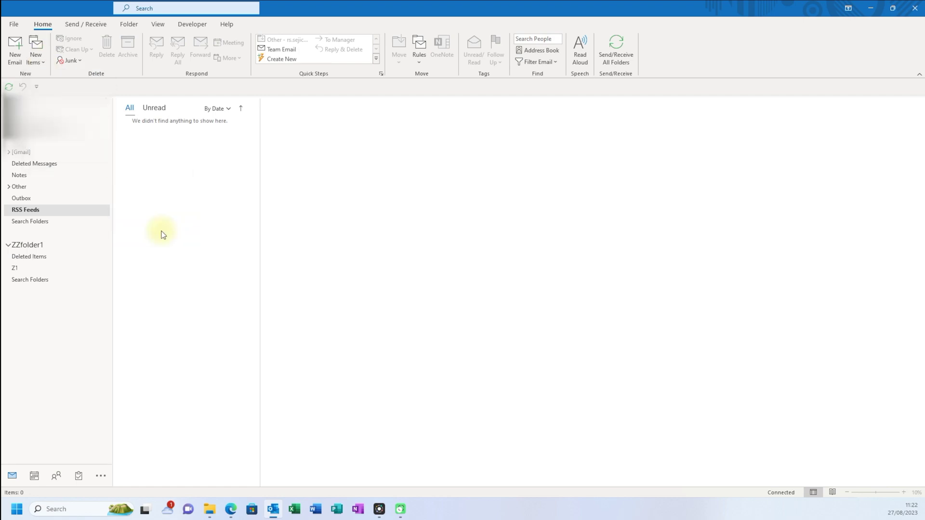
left_click(198, 253)
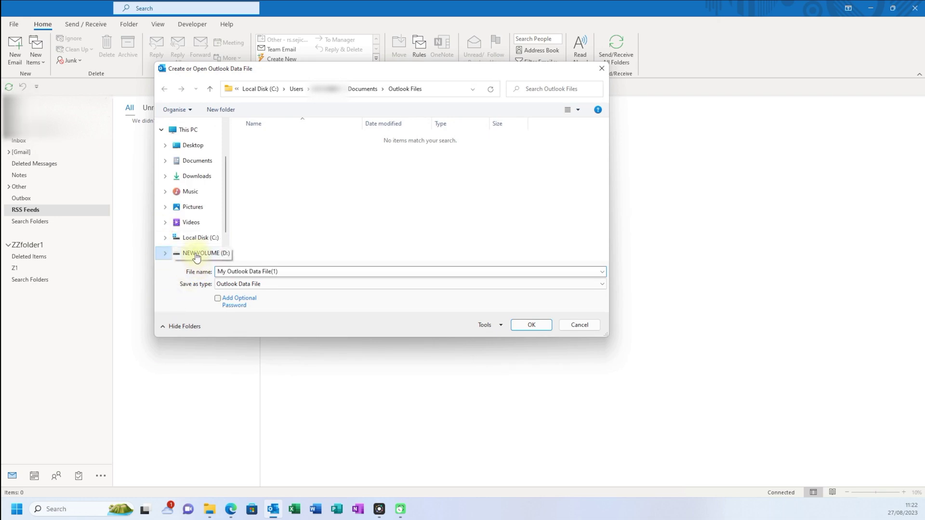
left_click(262, 140)
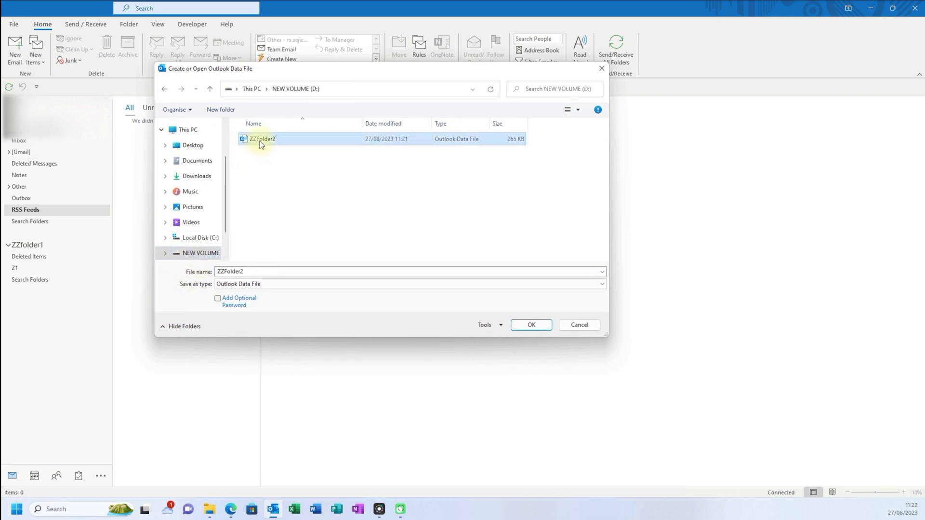
left_click(529, 326)
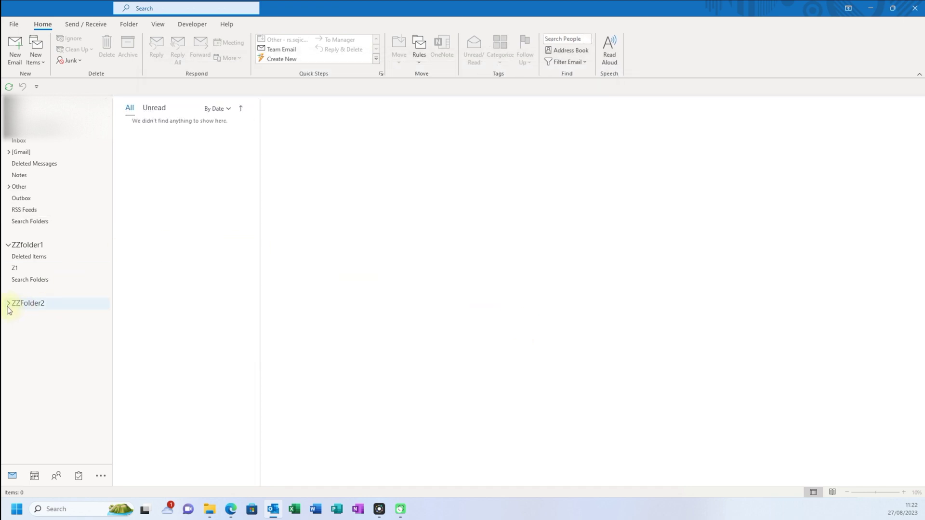
left_click(9, 304)
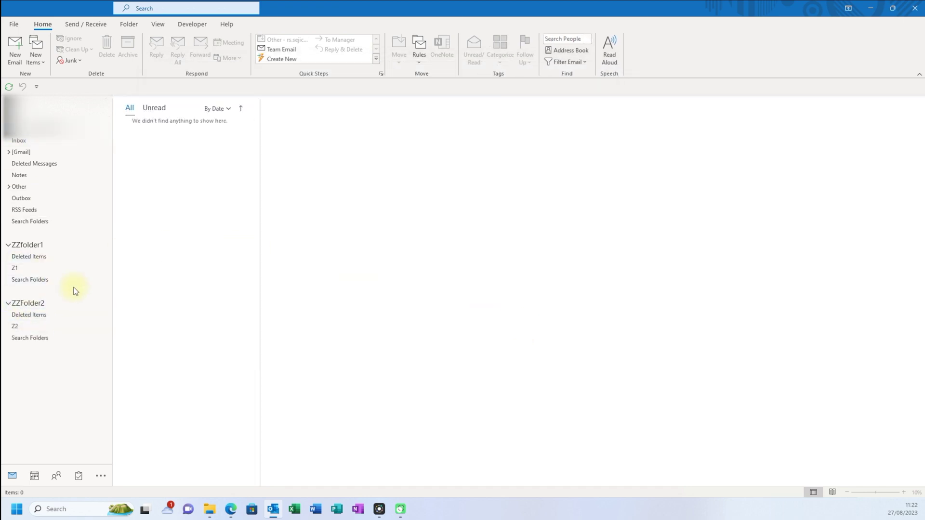